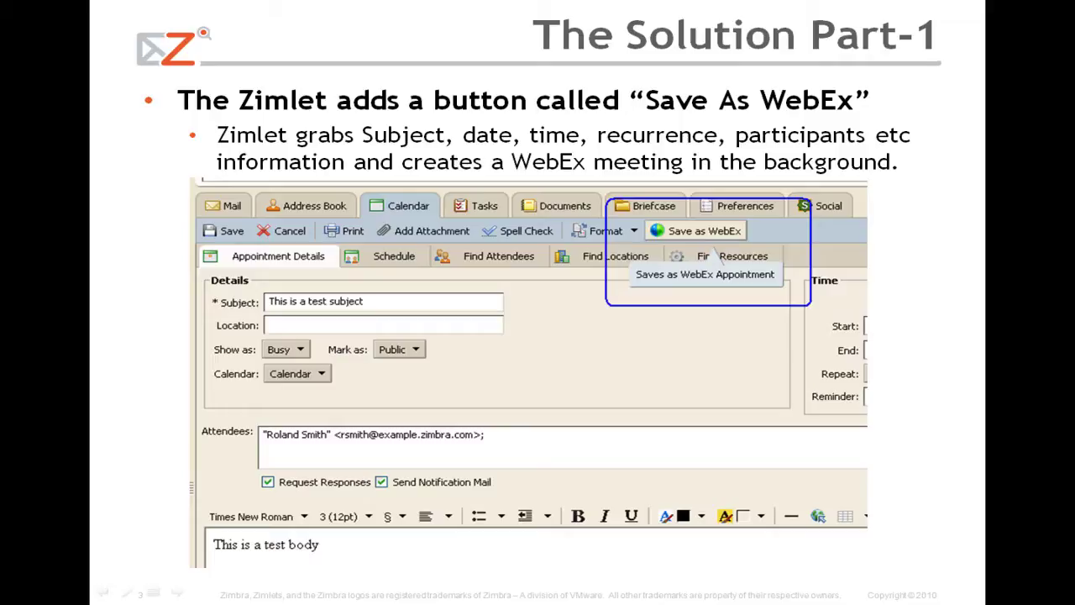
Advance the presentation to 'The Solution Part-2' slide with the WebEx meeting details.
key(Right)
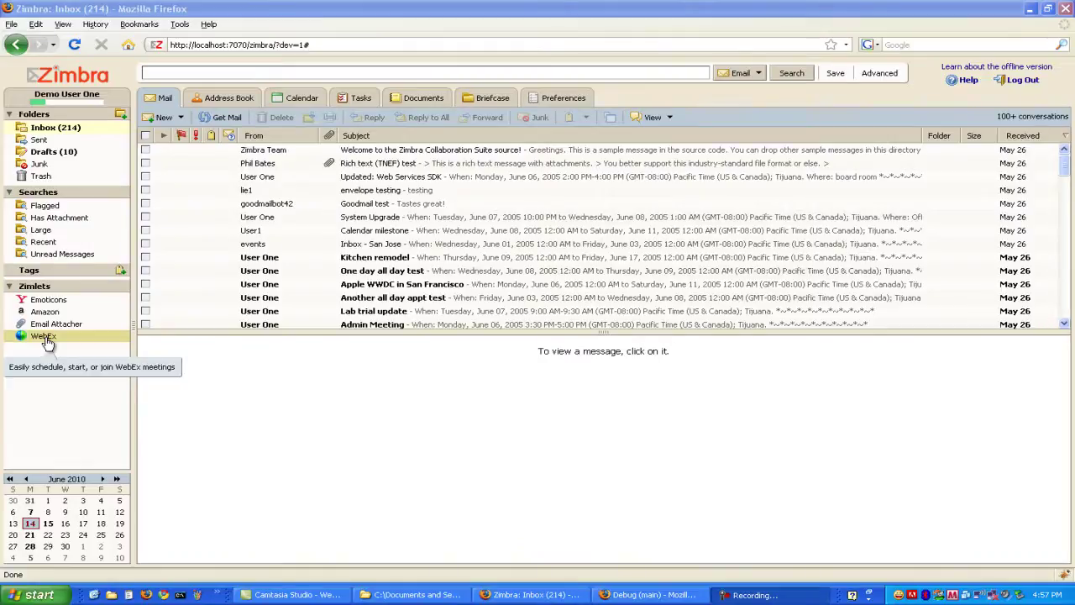
Open WebEx Manage Accounts and read the help for Company Id and Alternate Host(s).
right_click(47, 341)
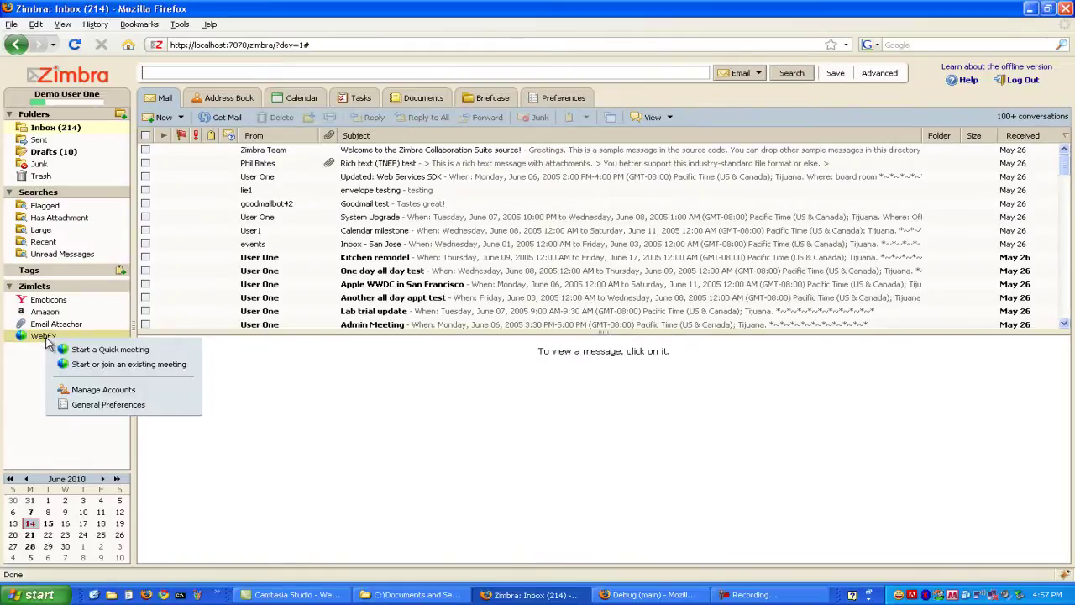
click(93, 390)
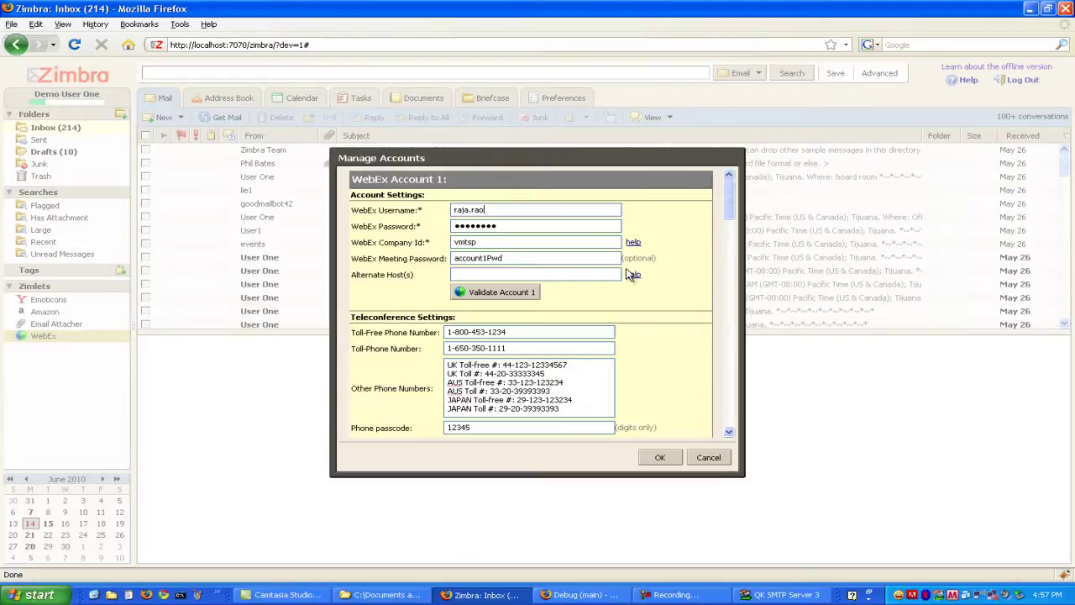
click(633, 243)
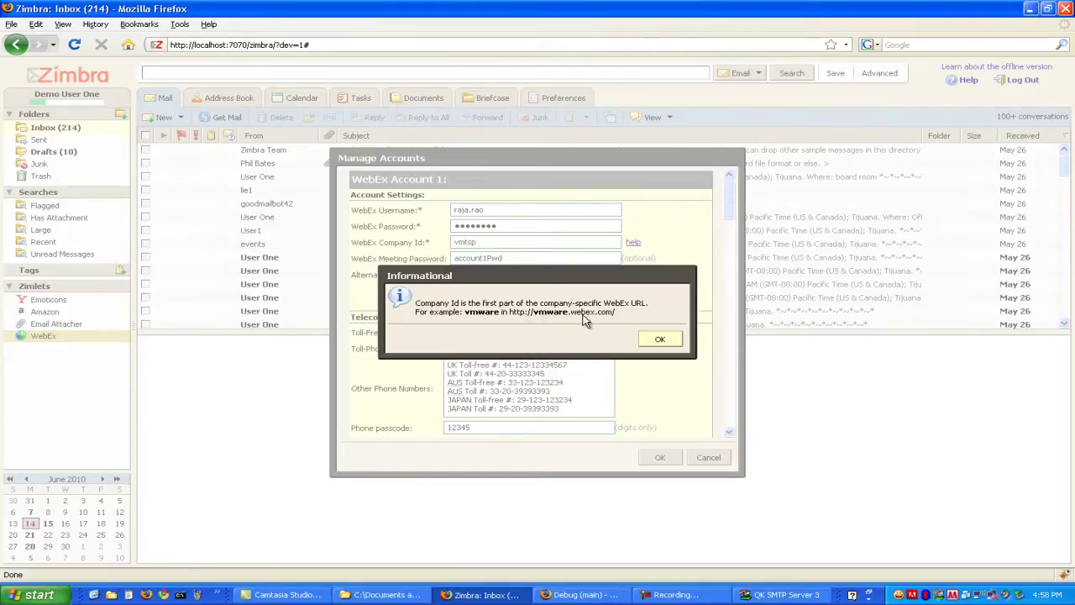
click(651, 341)
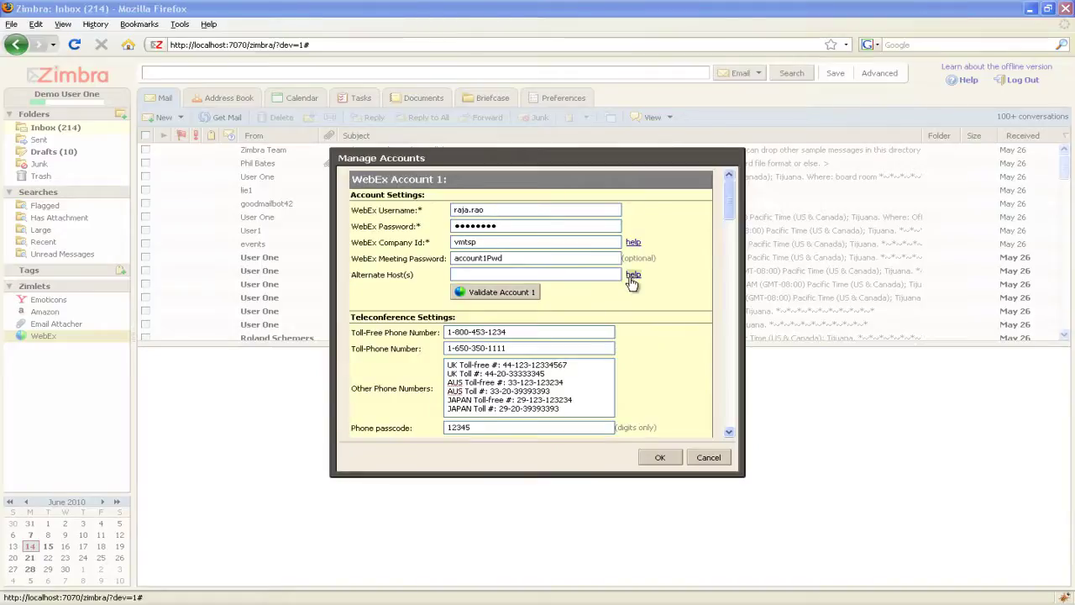
click(633, 275)
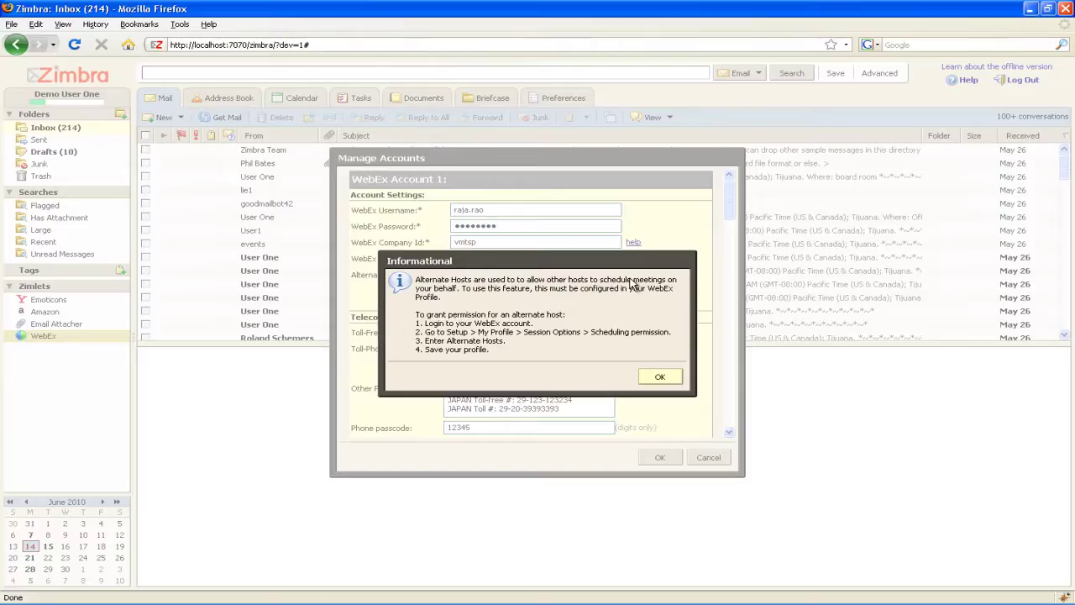
key(Return)
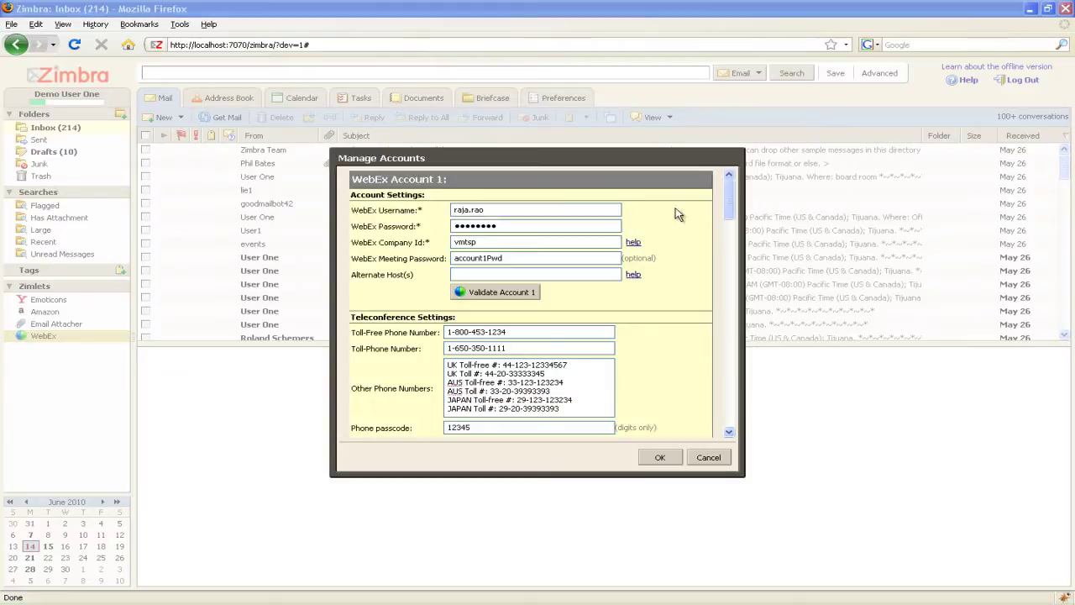
Highlight the Toll-Free Phone Number, Other Phone Numbers and Phone passcode settings.
drag(728, 199, 727, 216)
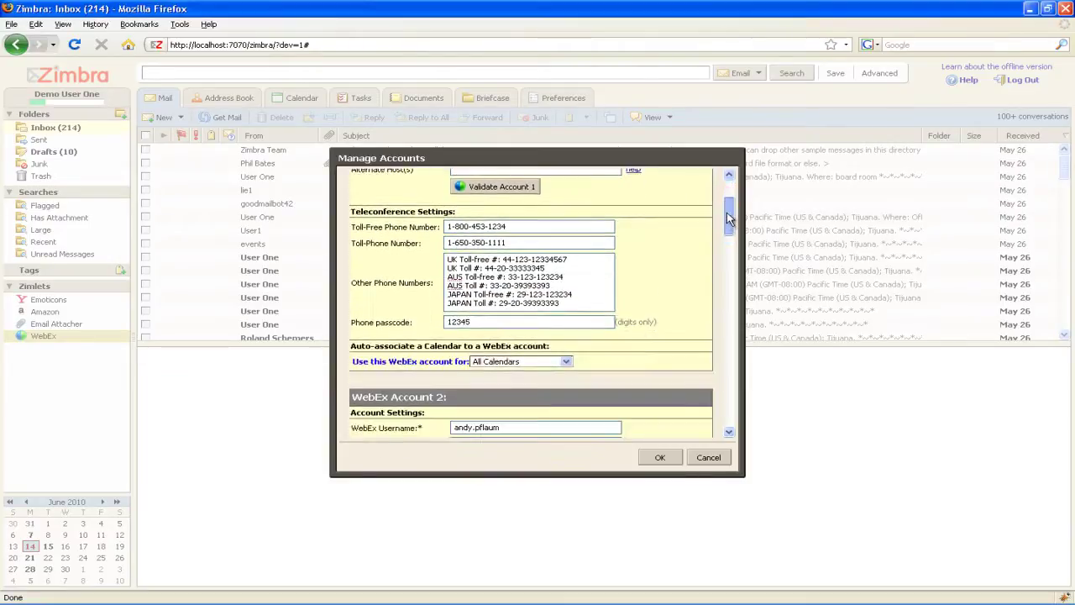
scroll(501, 204, down, 1)
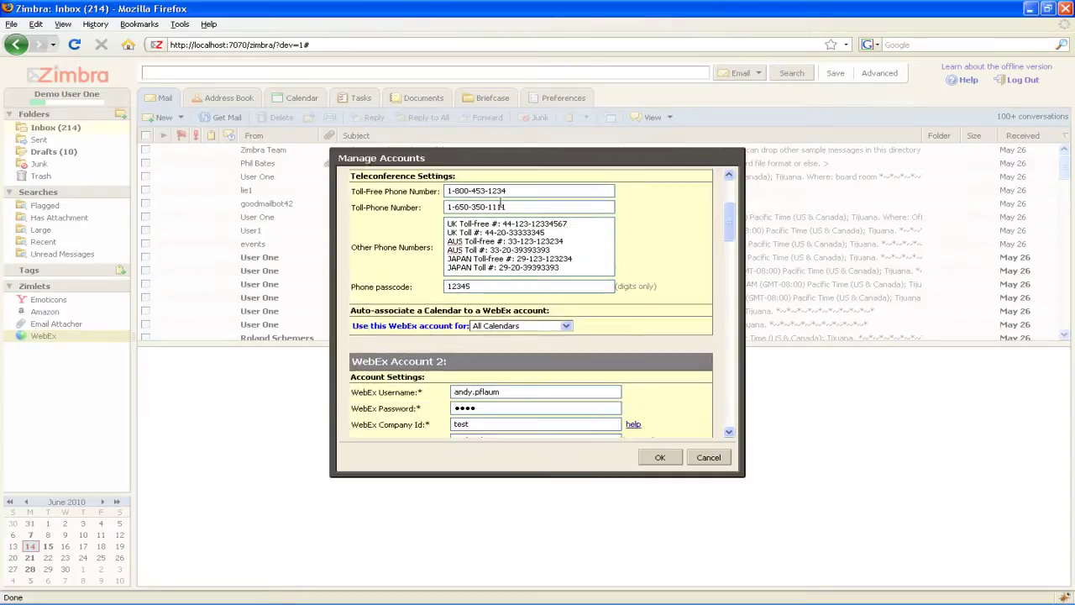
drag(361, 191, 417, 189)
click(369, 208)
drag(349, 246, 411, 248)
click(411, 269)
drag(353, 286, 411, 287)
click(429, 286)
Show the 'Use this WebEx account for' calendar association dropdown.
scroll(430, 286, down, 1)
drag(728, 229, 730, 277)
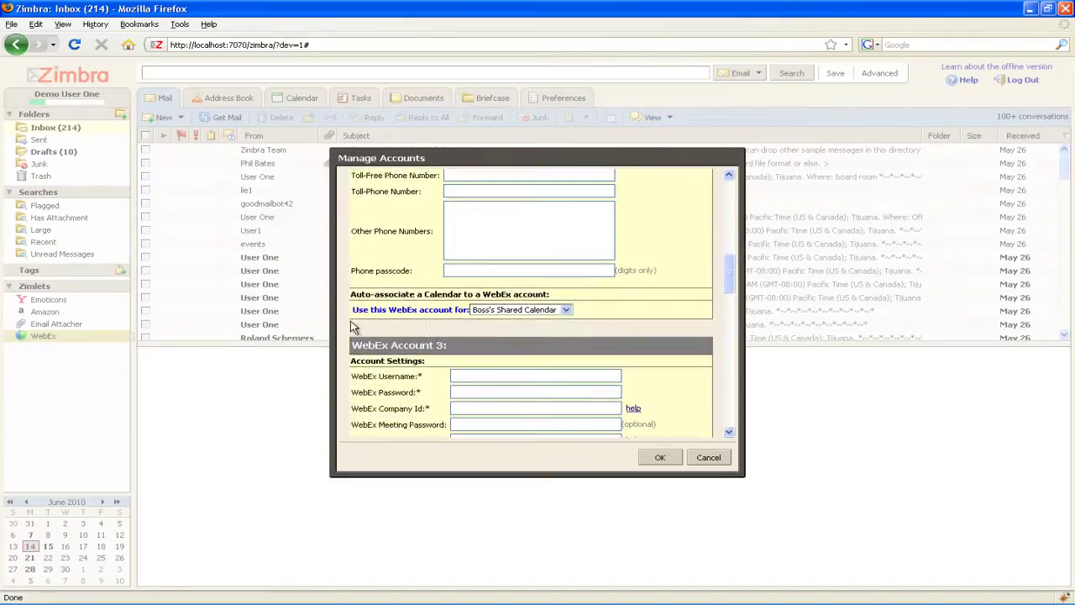
drag(351, 309, 551, 291)
click(516, 311)
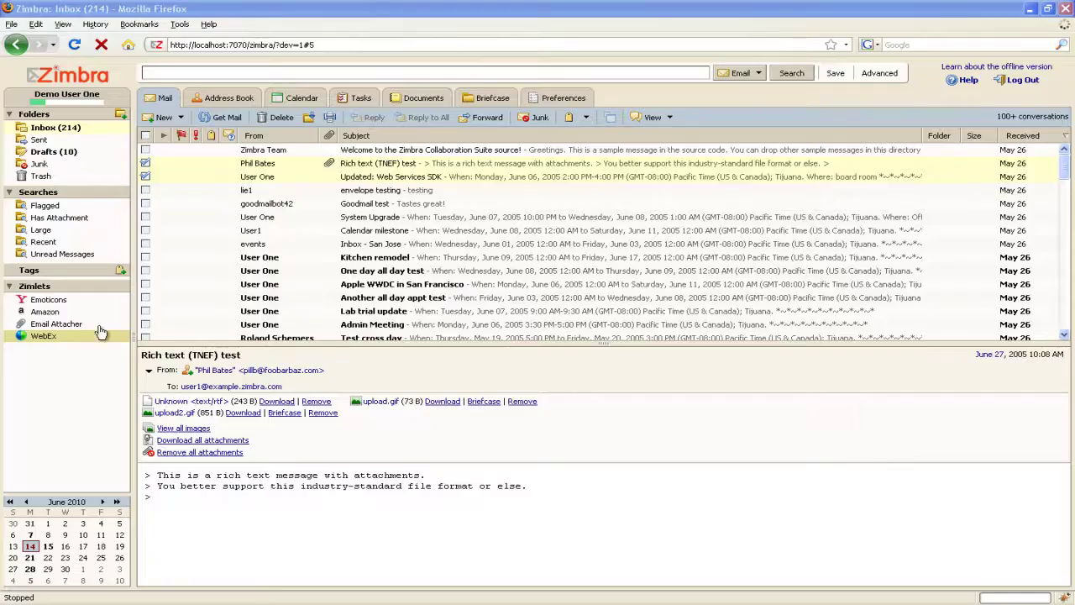
Launch a quick WebEx meeting with the contact suggested for 'r' as attendee.
right_click(38, 342)
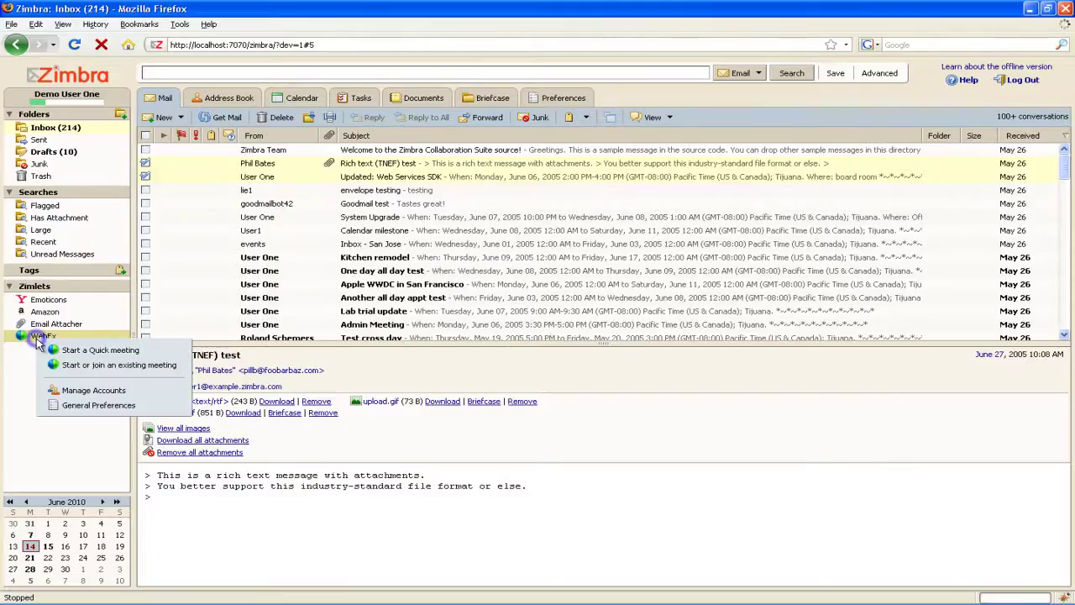
click(84, 355)
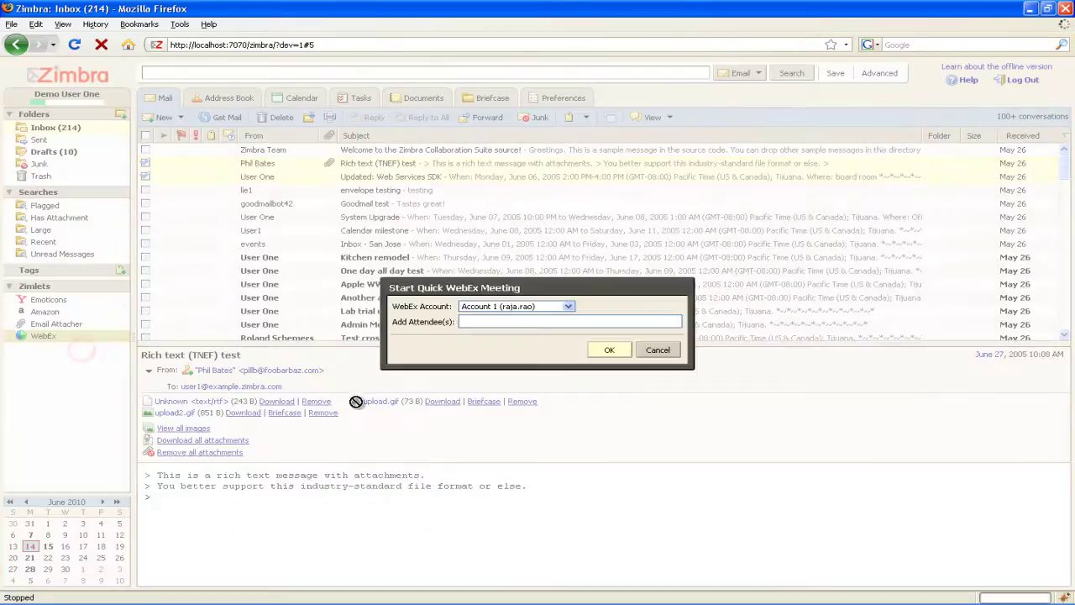
click(496, 323)
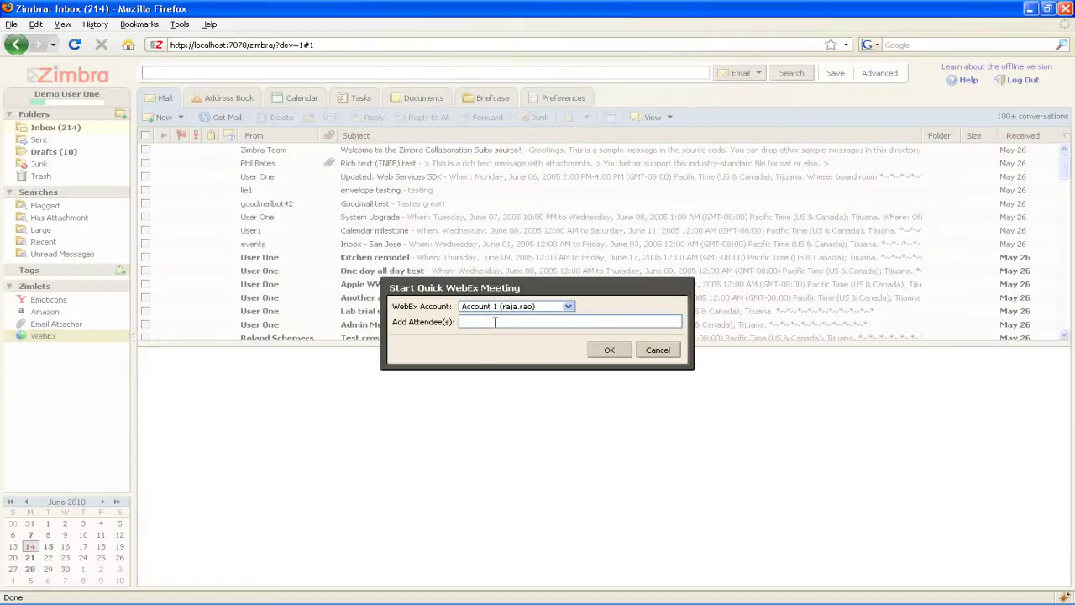
text(r)
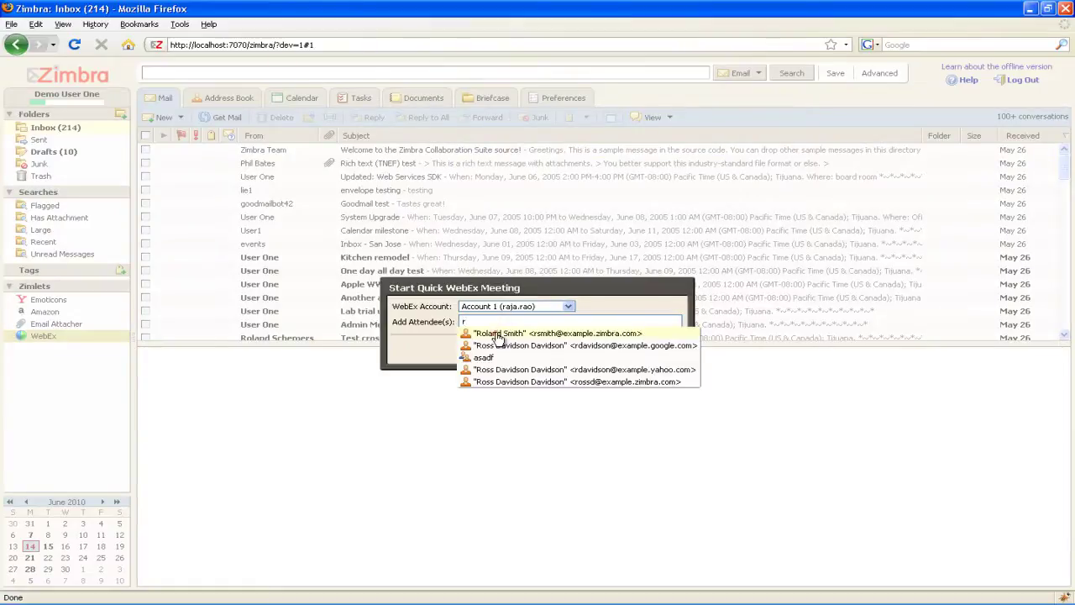
click(497, 334)
click(609, 349)
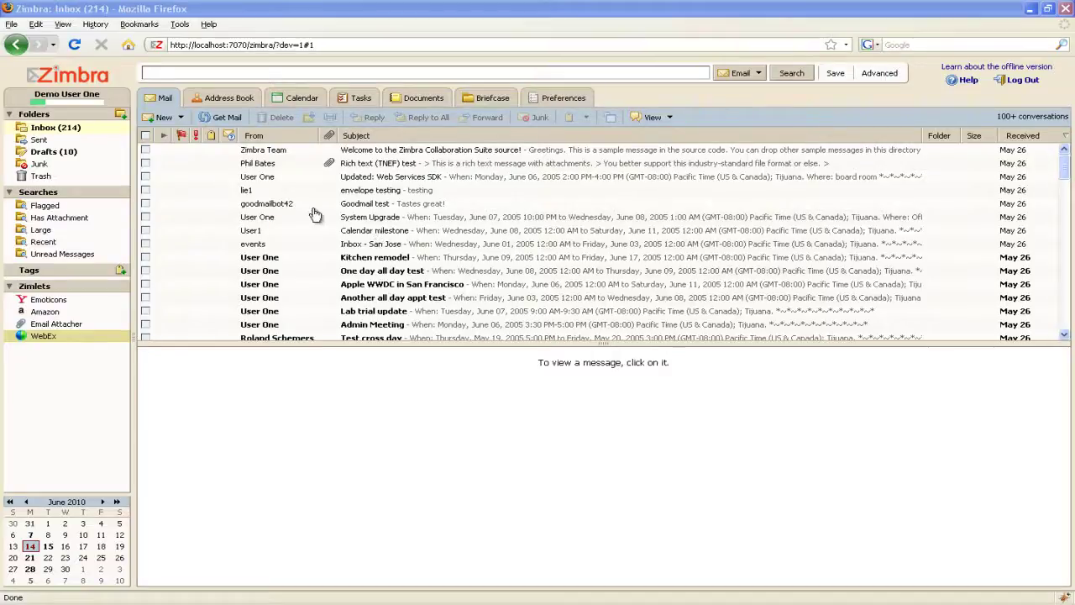
Drop the Web Services SDK message on the WebEx zimlet, then cancel the quick meeting.
click(295, 178)
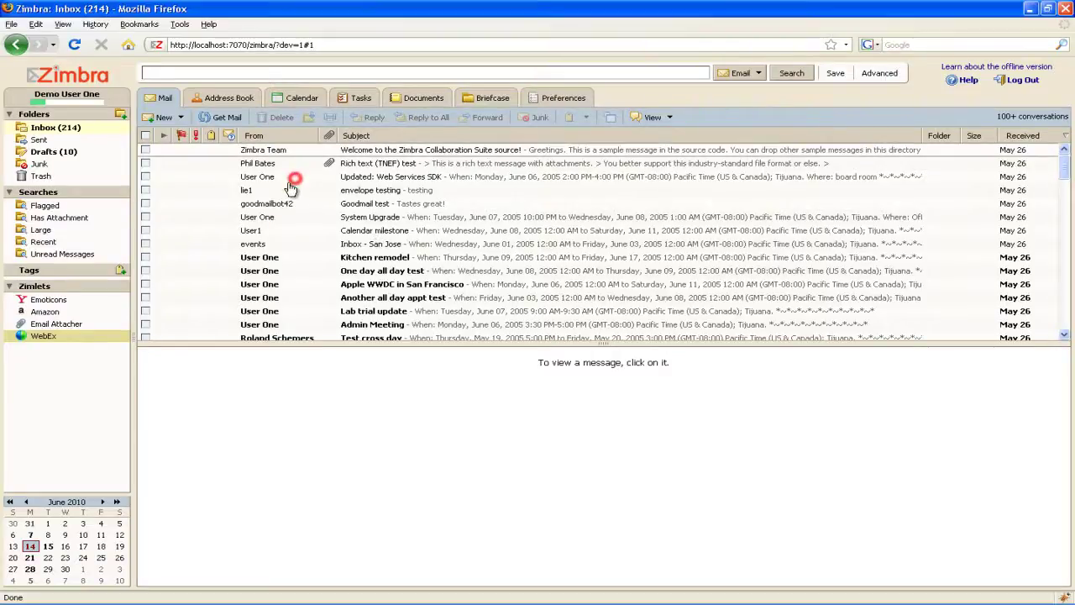
drag(134, 307, 45, 336)
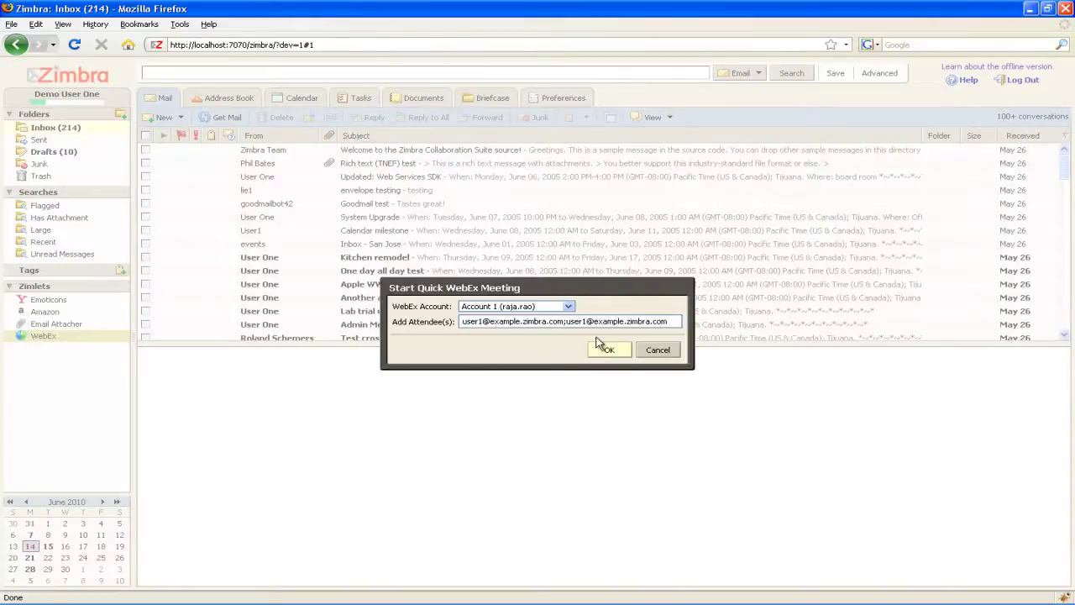
click(657, 349)
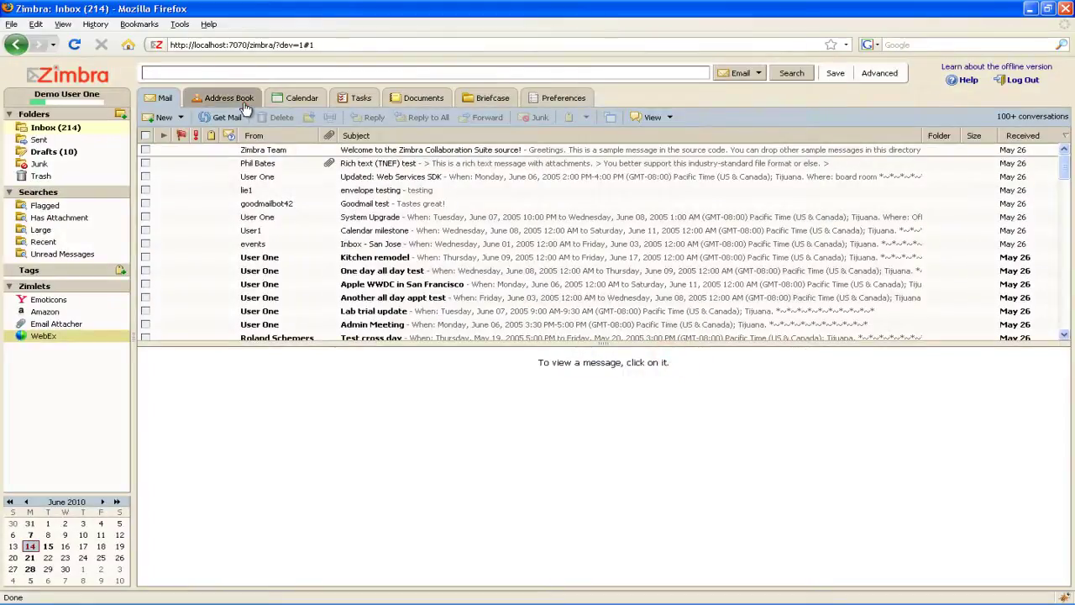
Drop four Address Book contacts on the zimlet, cancel the prefilled meeting, and open Calendar.
click(243, 99)
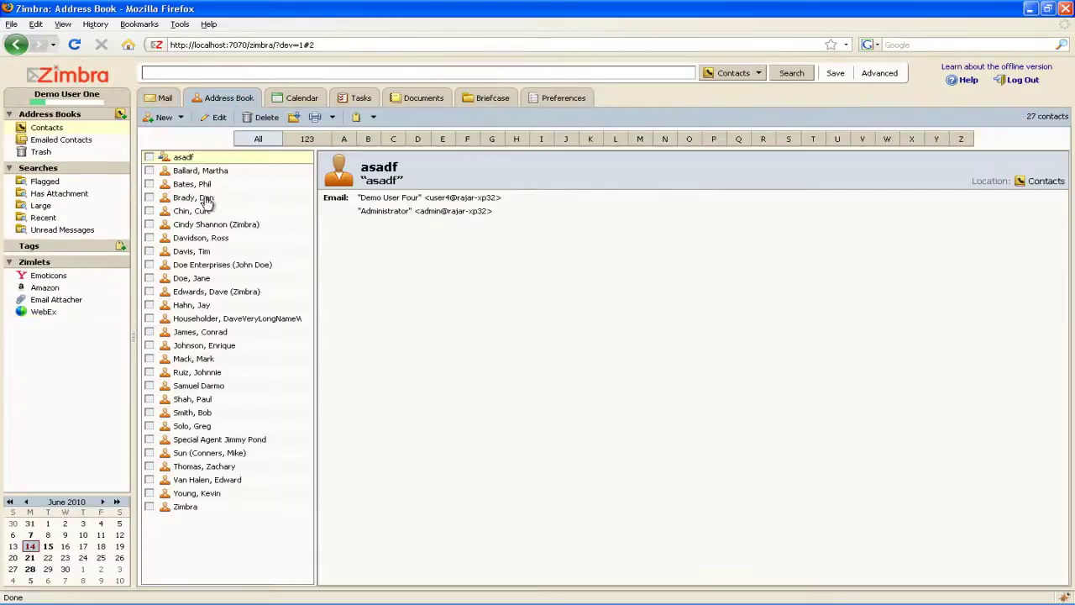
click(202, 173)
shift+click(202, 211)
drag(201, 211, 44, 313)
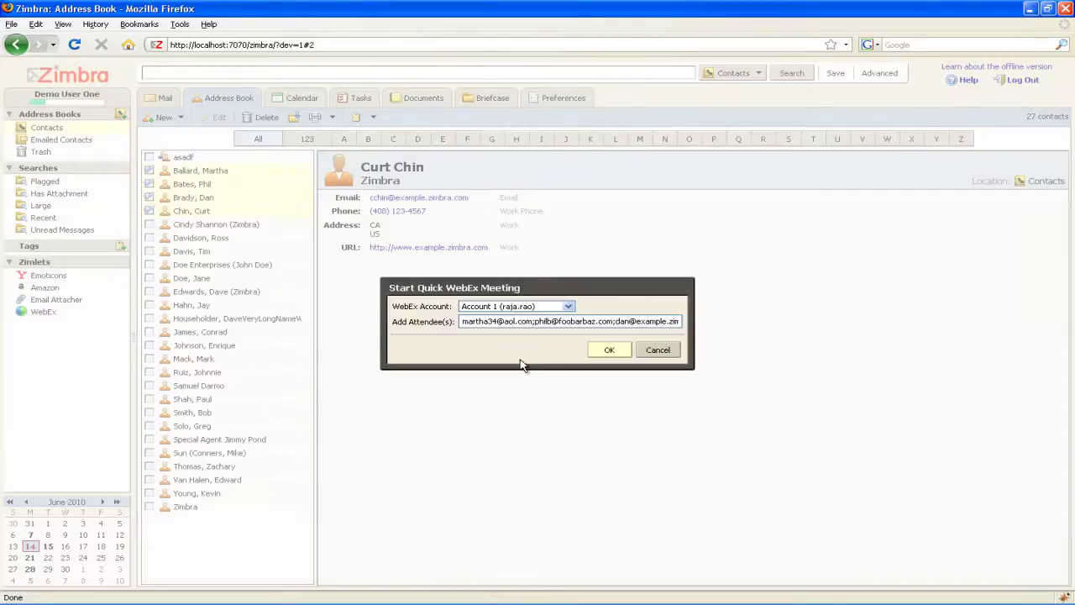
click(672, 351)
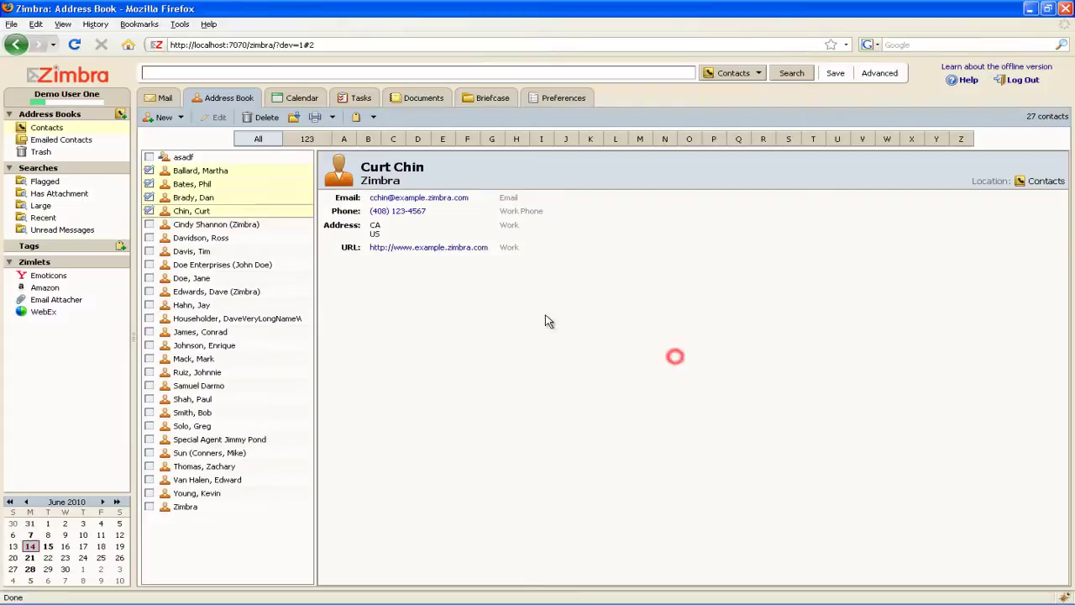
click(284, 104)
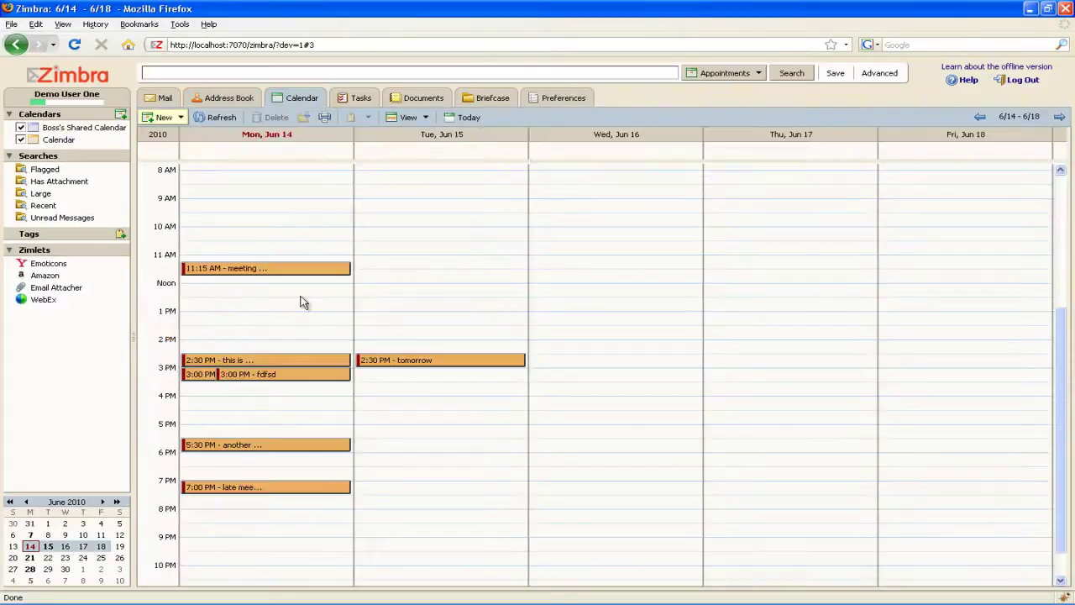
drag(264, 269, 44, 302)
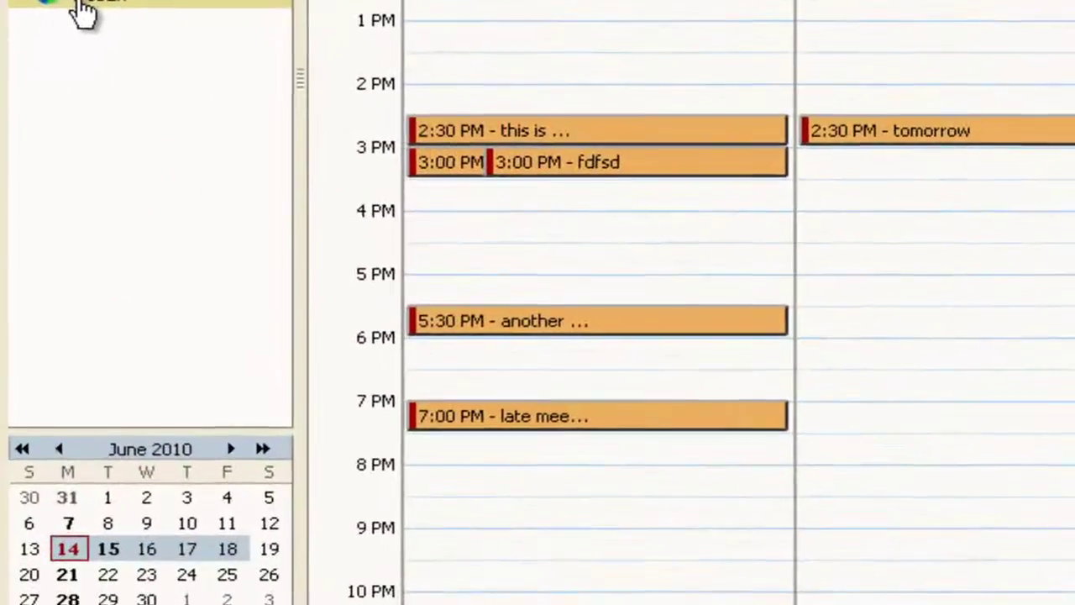
List upcoming WebEx meetings to start or join, keeping Account 1 selected.
right_click(84, 12)
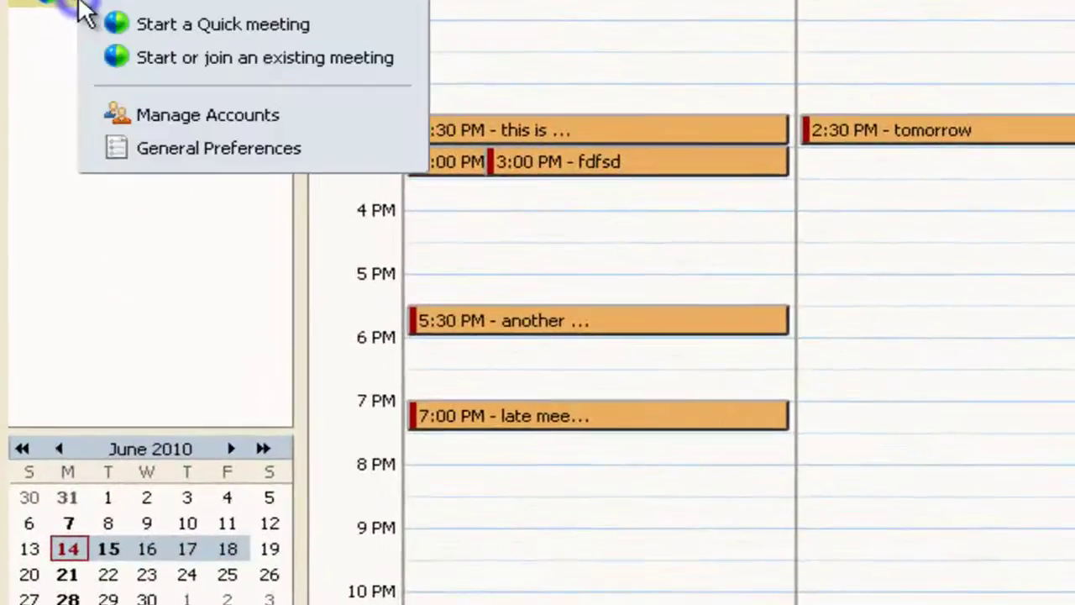
click(139, 65)
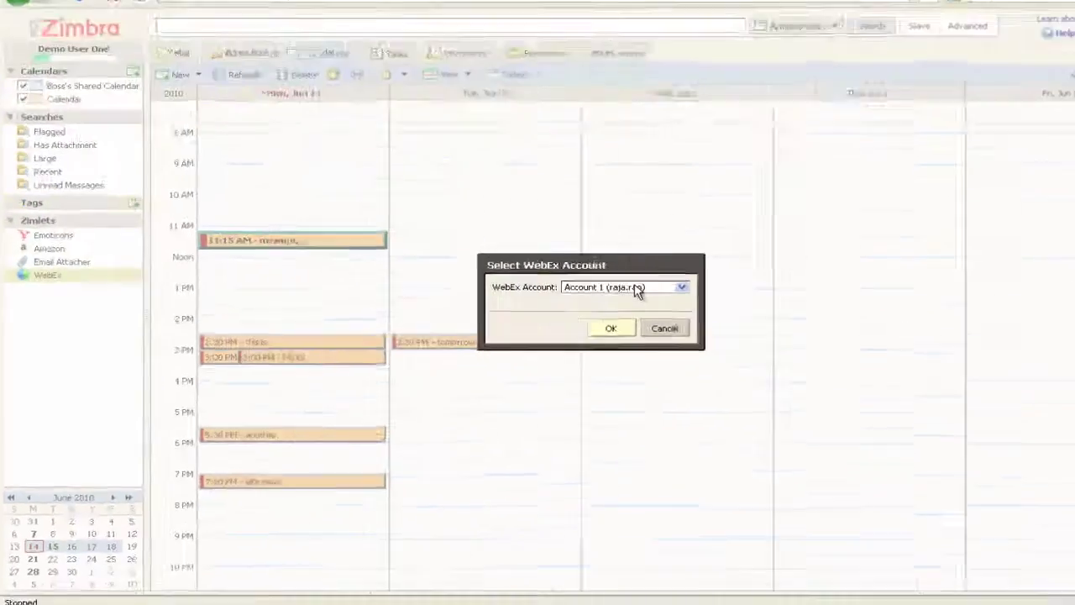
click(636, 289)
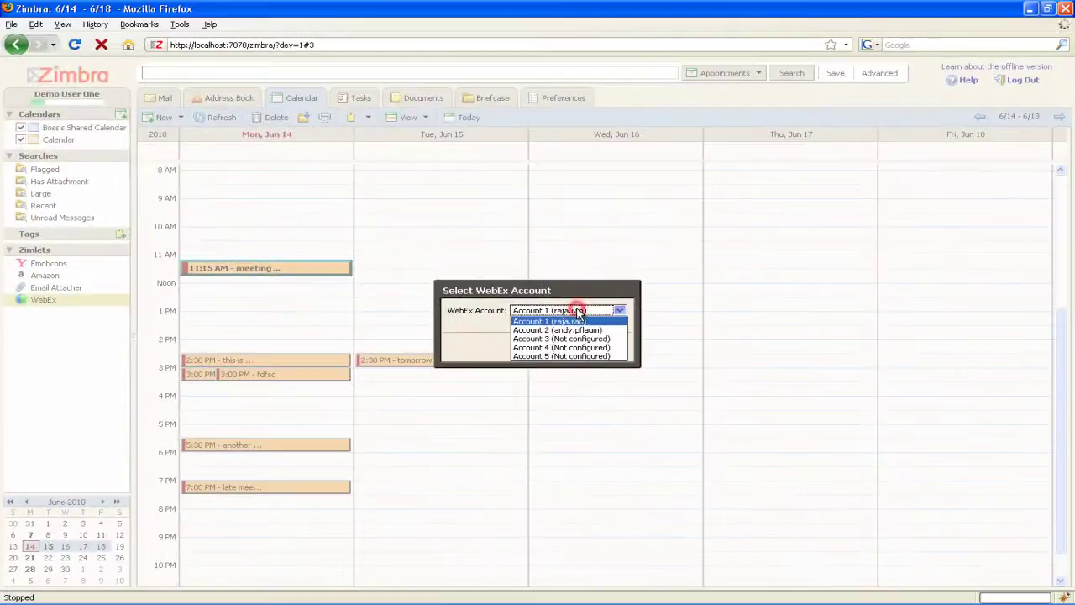
click(580, 313)
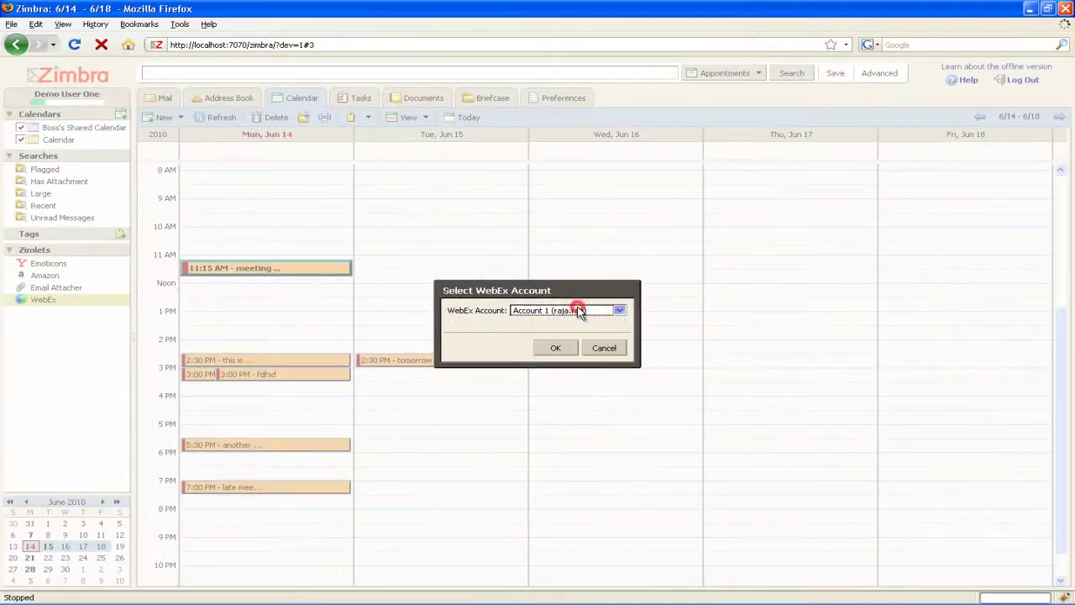
click(546, 351)
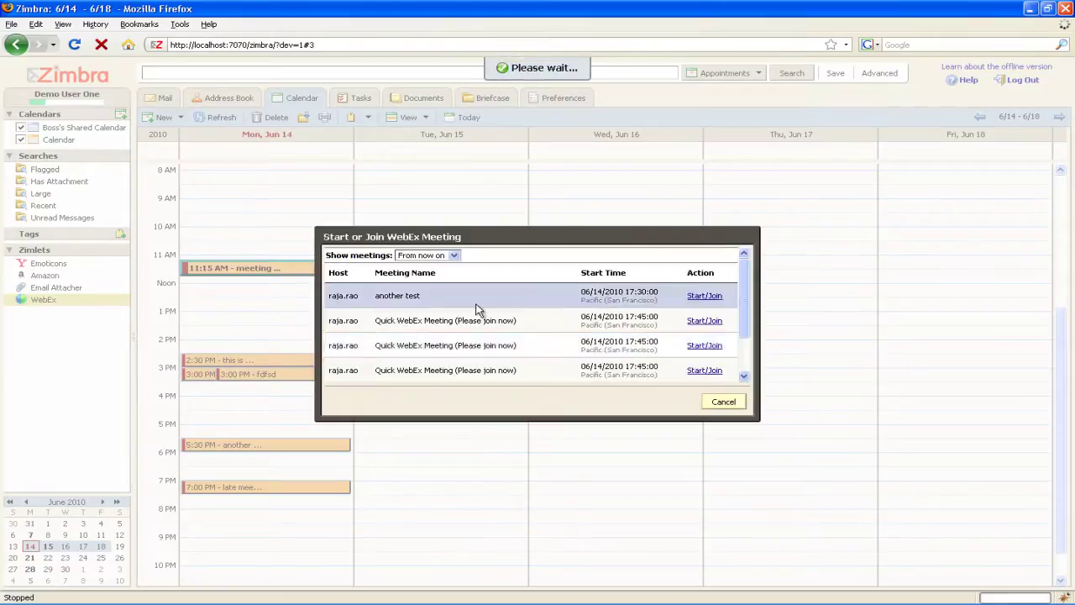
Filter the meeting list to Today, then Tomorrow, leaving only the 'tomorrow' meeting.
mouse_move(746, 290)
mouse_down()
mouse_move(744, 344)
mouse_move(740, 277)
mouse_up()
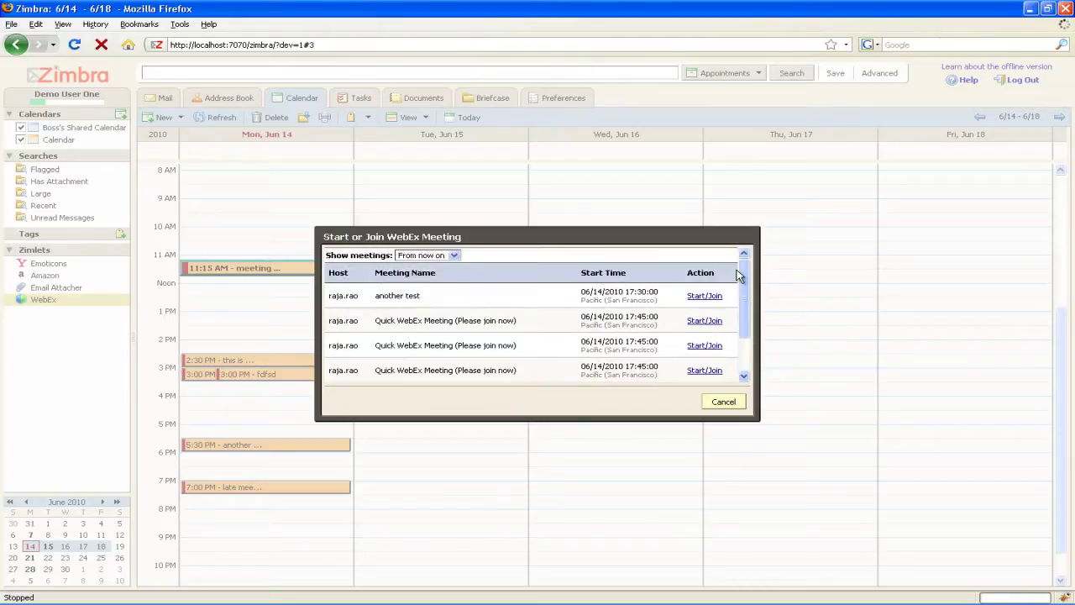
click(413, 258)
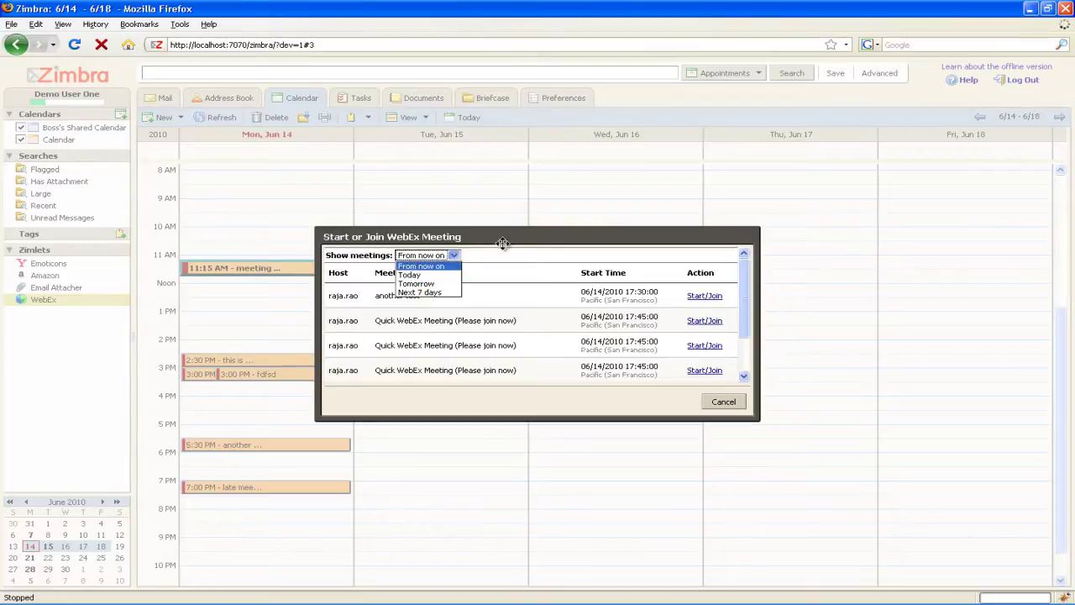
click(433, 275)
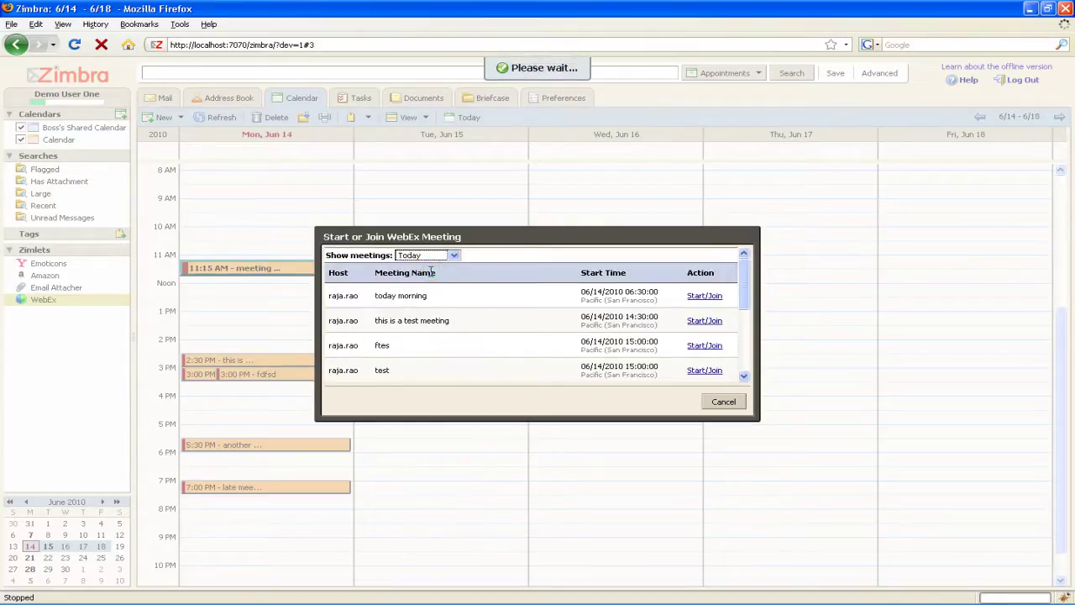
click(424, 258)
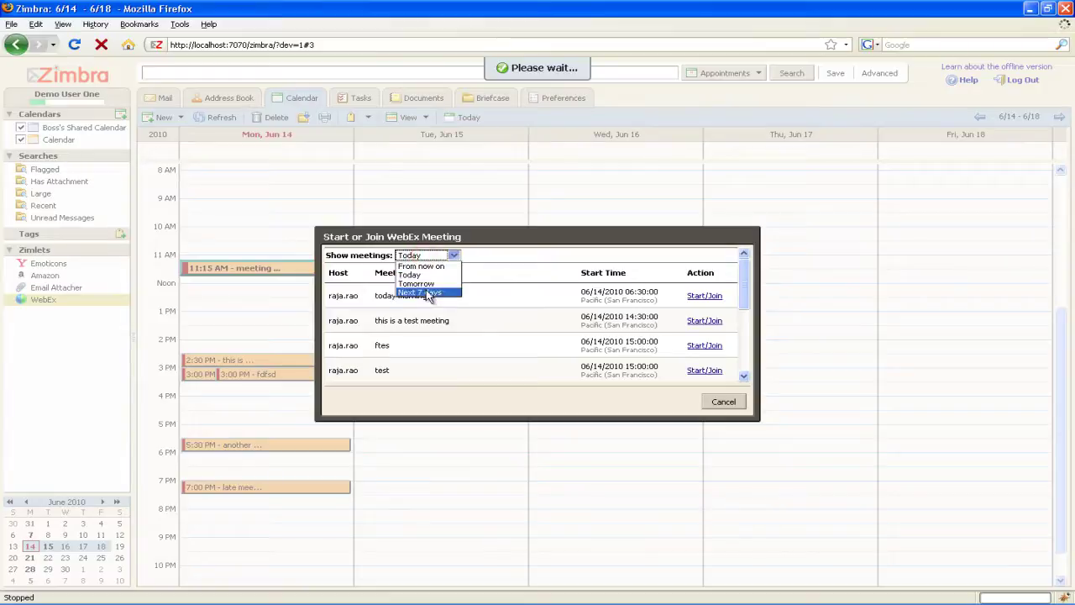
click(424, 288)
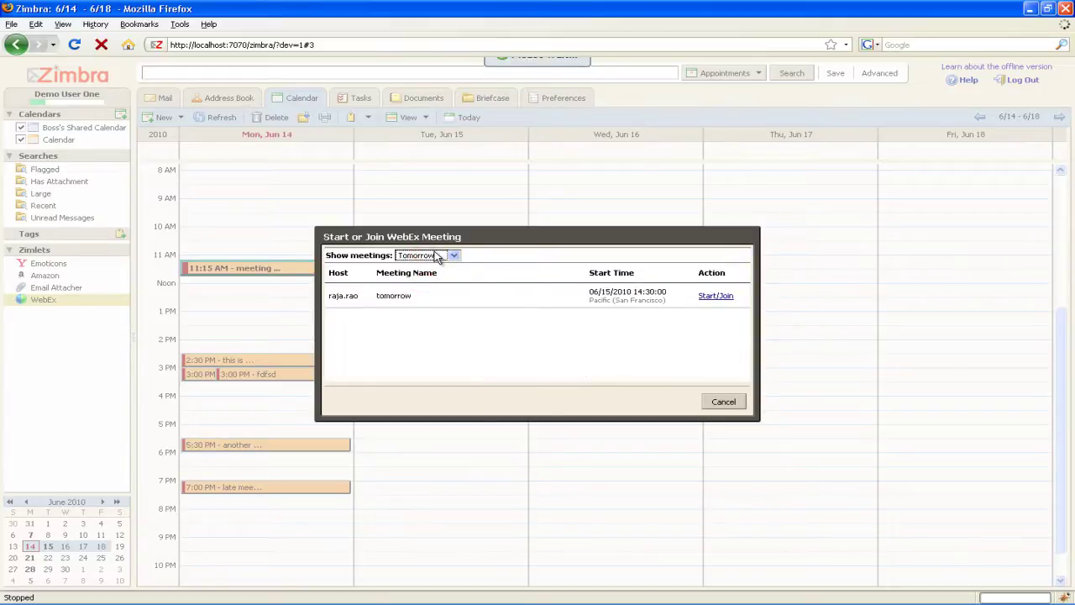